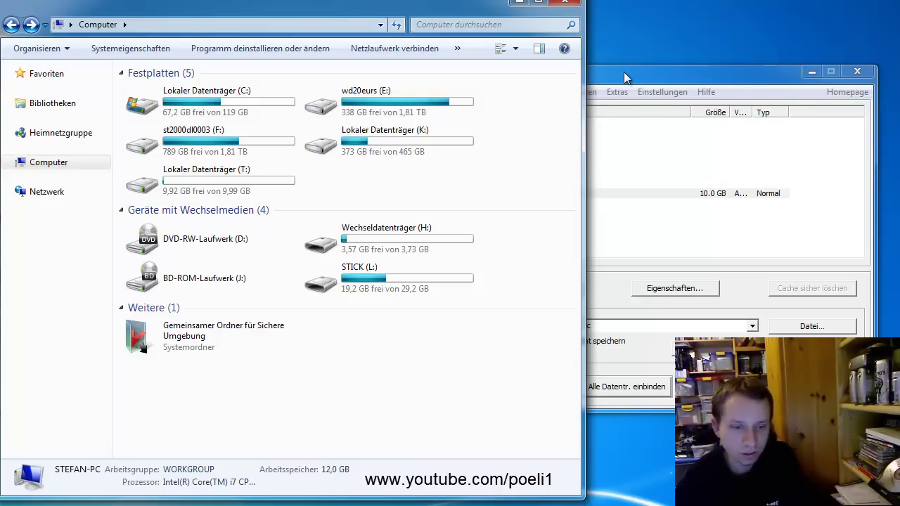
Bring the TrueCrypt window forward and check the program's version information
drag(623, 72, 608, 102)
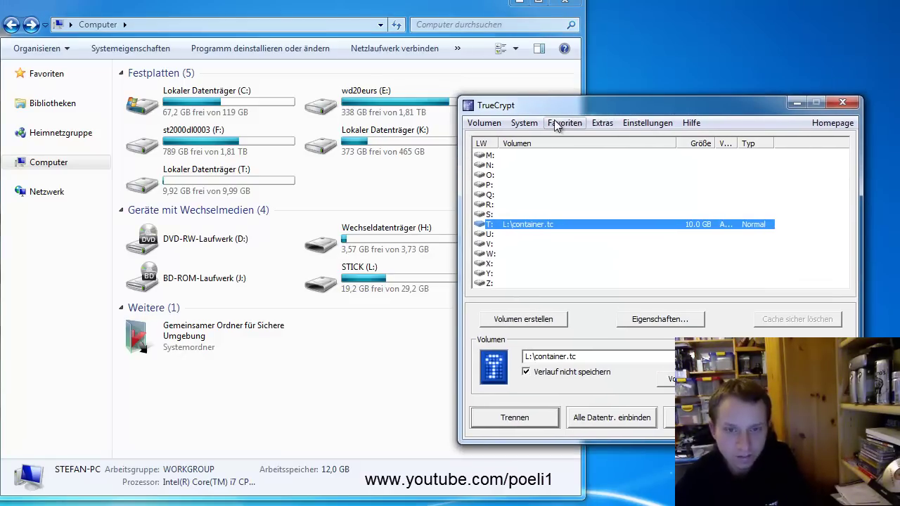
click(691, 122)
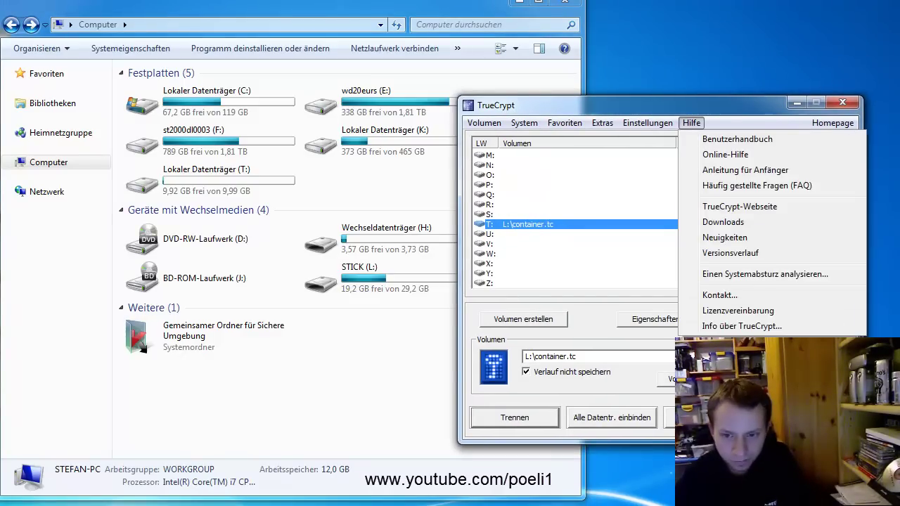
click(773, 328)
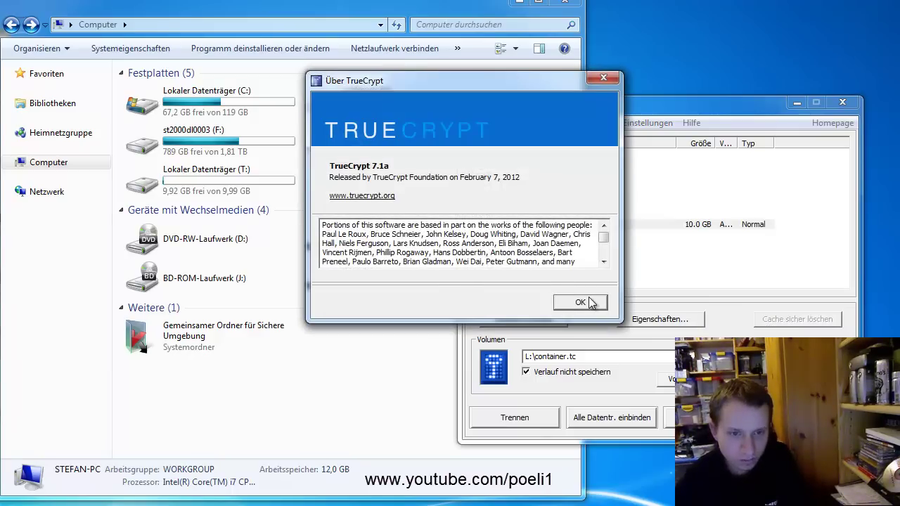
click(580, 302)
Open the TrueCrypt licence agreement, read the section on use, copying and distribution, and close it
click(691, 123)
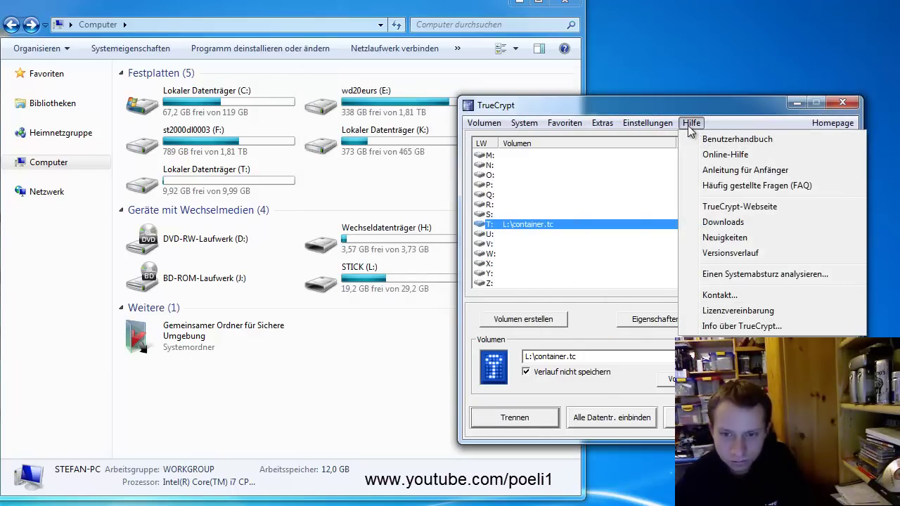
click(769, 311)
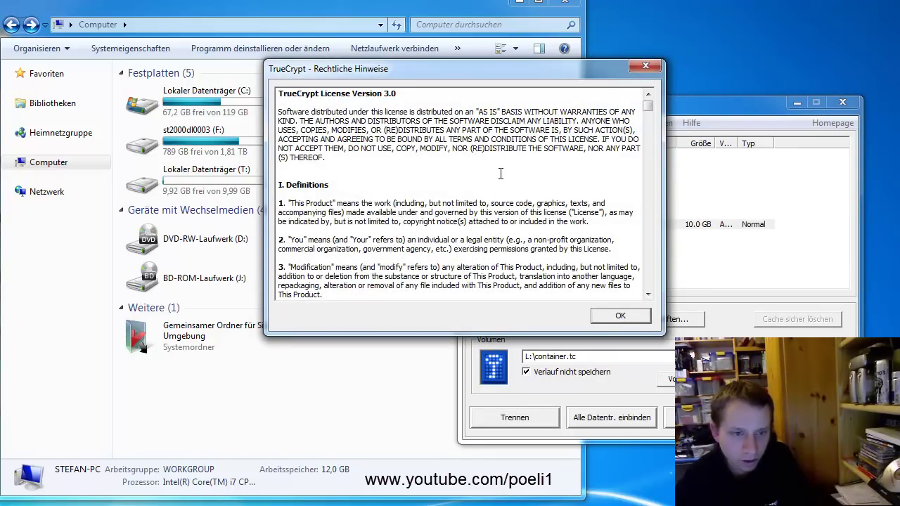
scroll(495, 200, down, 10)
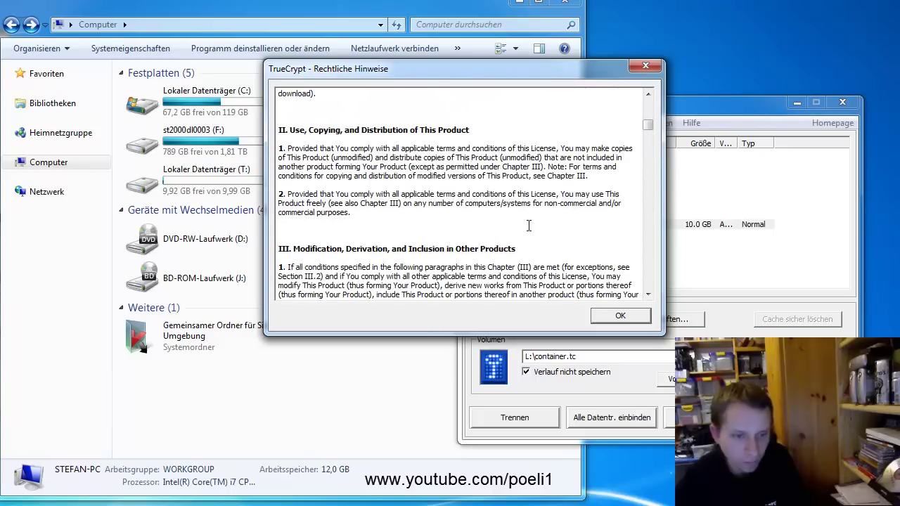
click(612, 318)
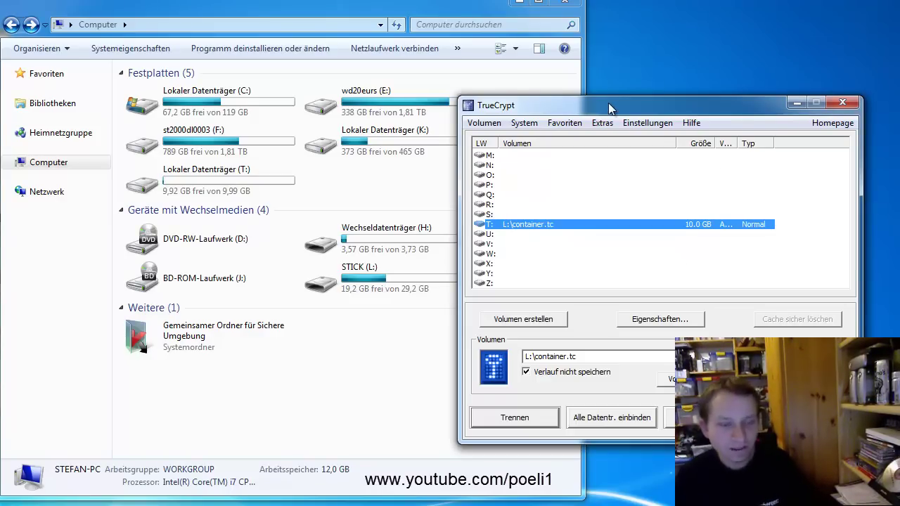
Examine the STICK (L:) drive's capacity and file system and the size of its container file
click(430, 278)
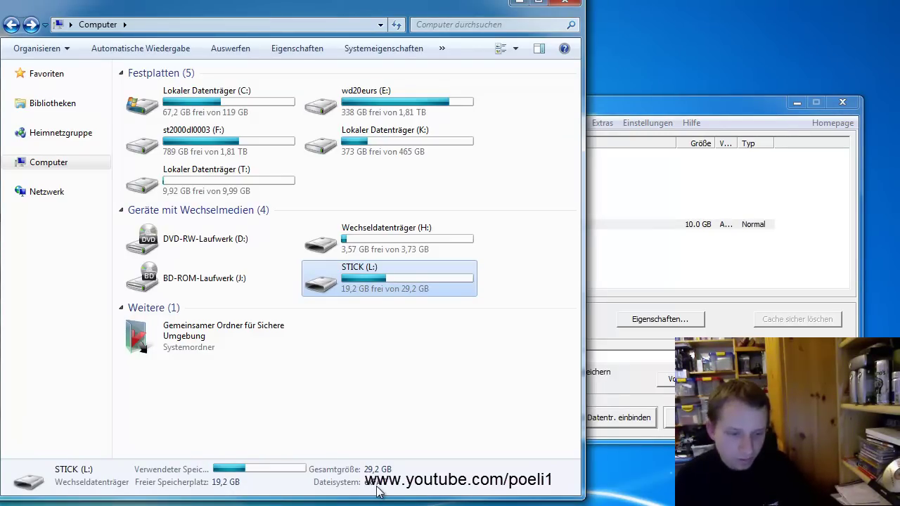
double_click(426, 295)
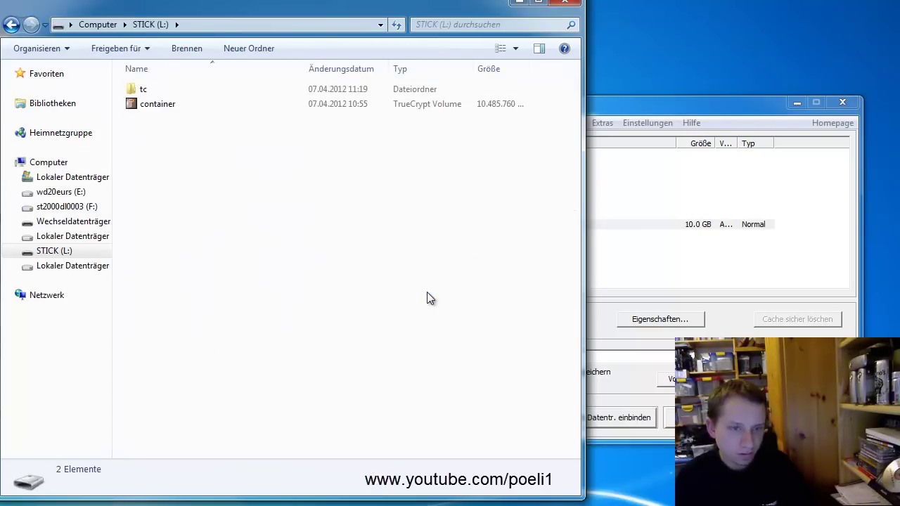
key(BackSpace)
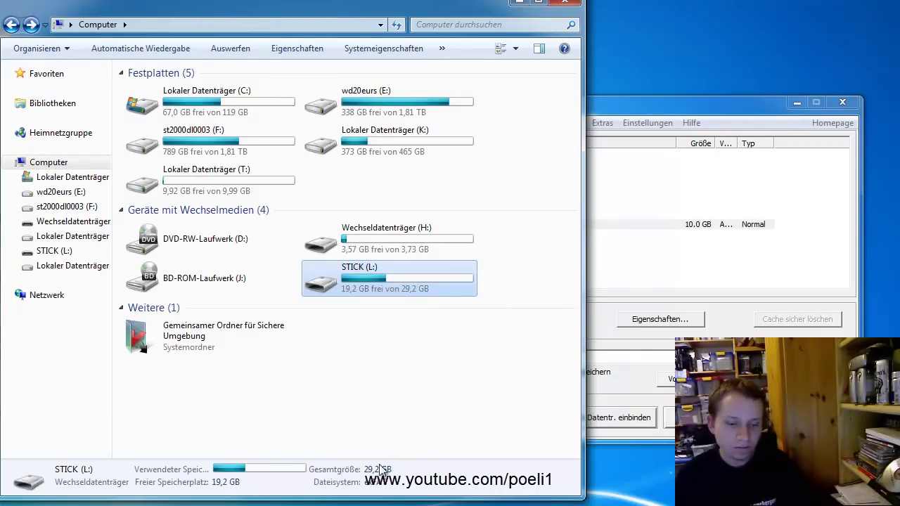
double_click(424, 287)
click(488, 107)
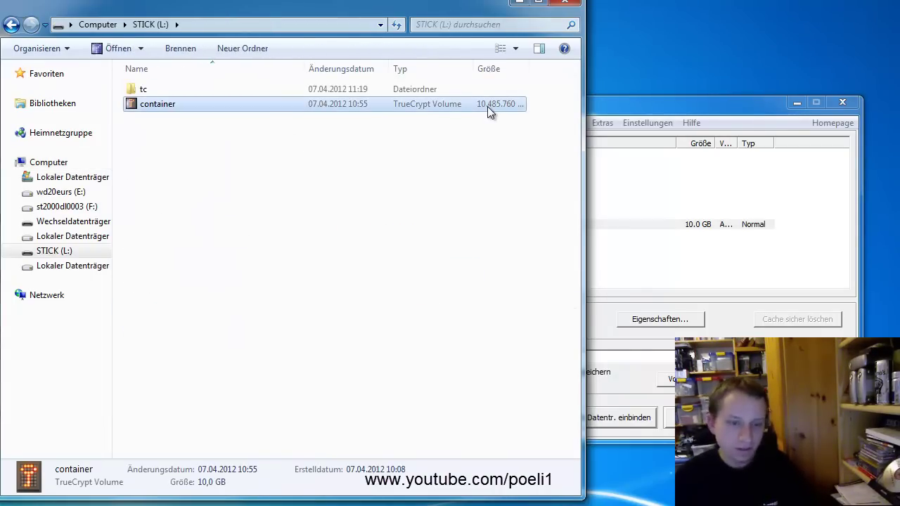
key(BackSpace)
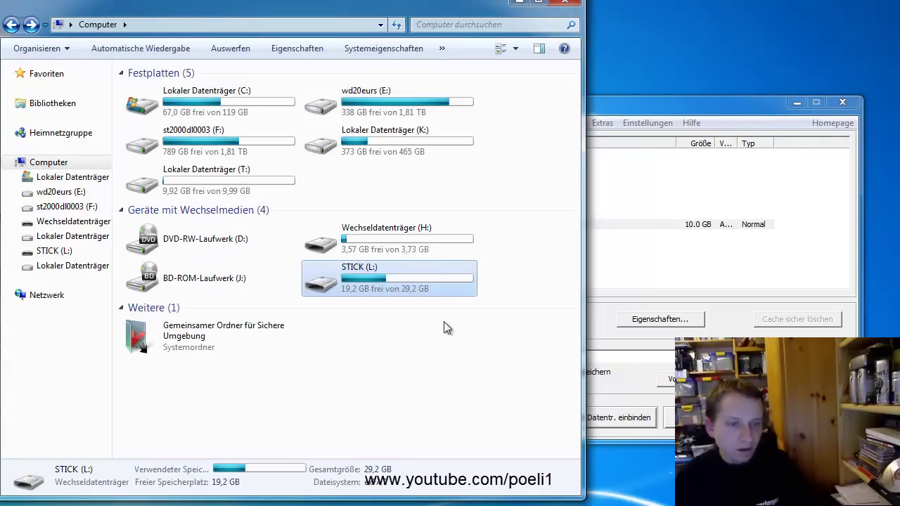
click(444, 323)
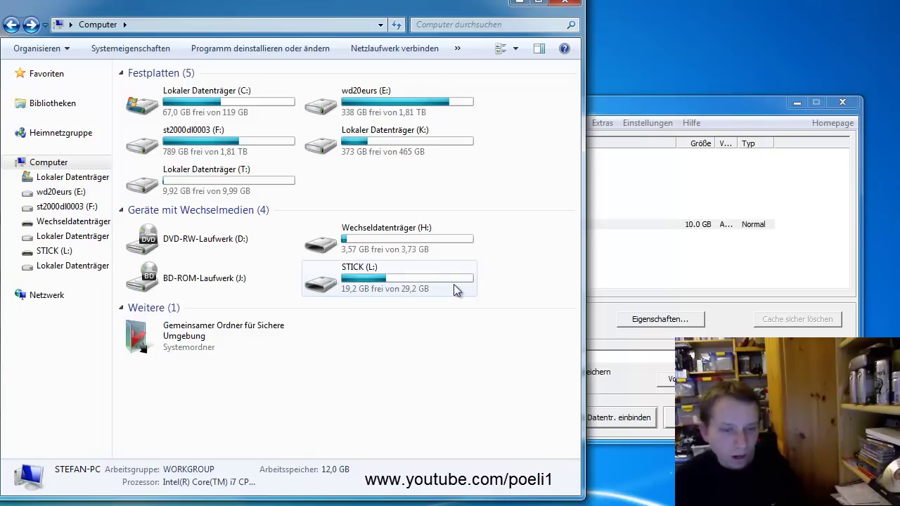
click(400, 291)
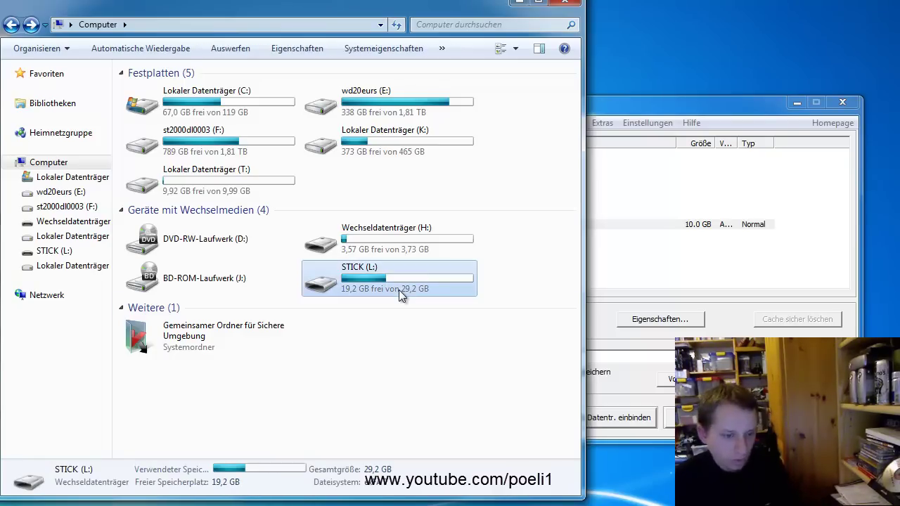
double_click(399, 290)
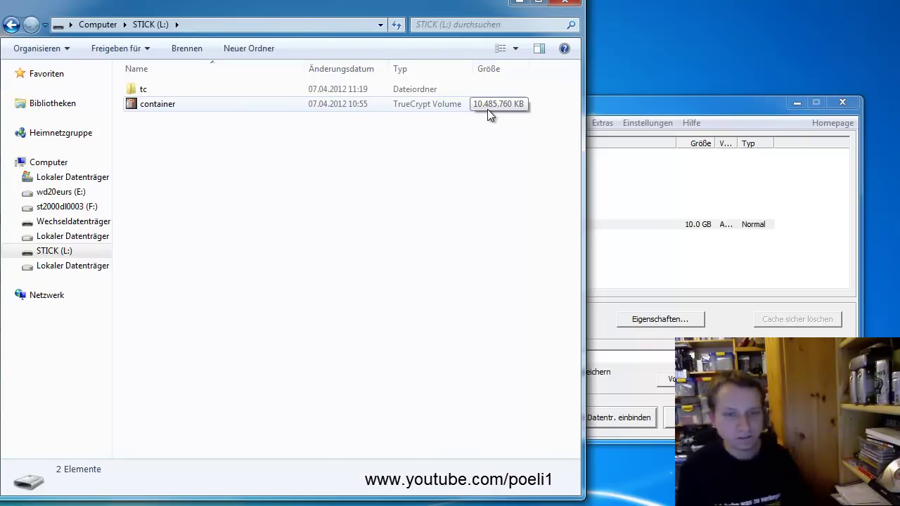
key(BackSpace)
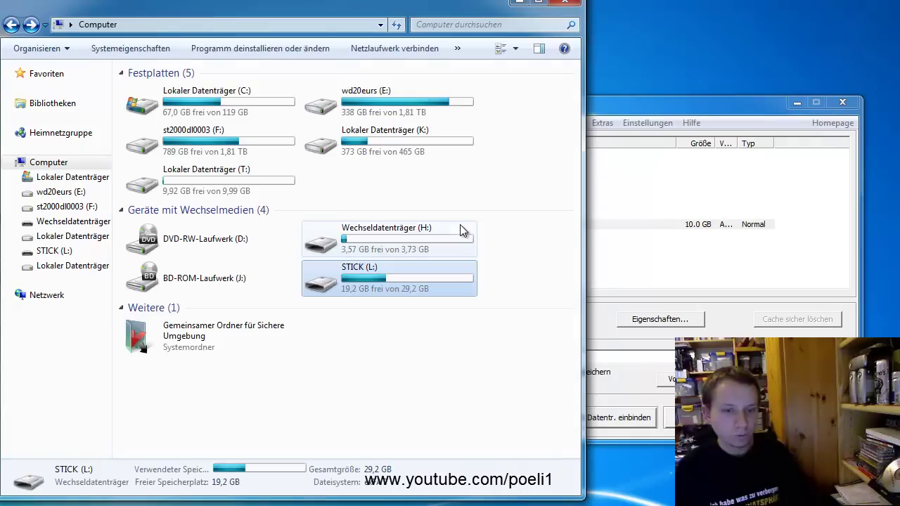
click(513, 283)
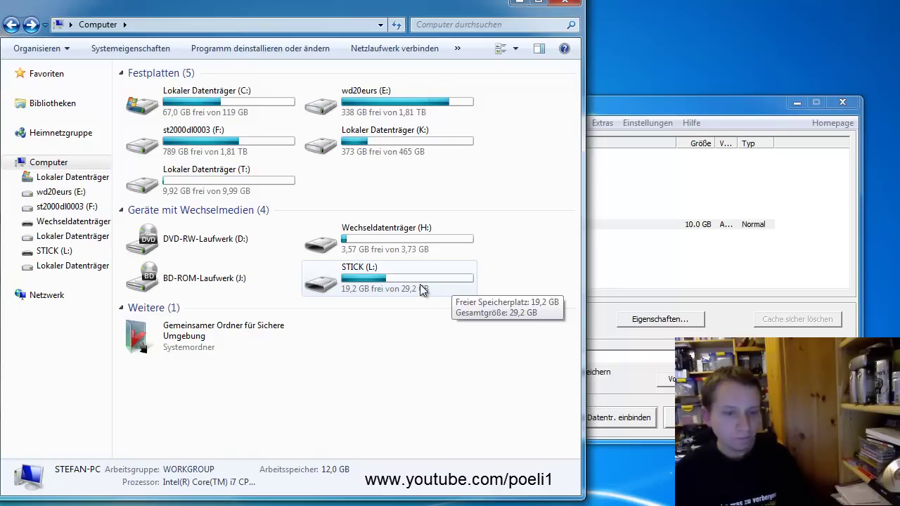
Open the tc folder on STICK (L:) and launch TrueCrypt Format from it
double_click(424, 290)
double_click(363, 91)
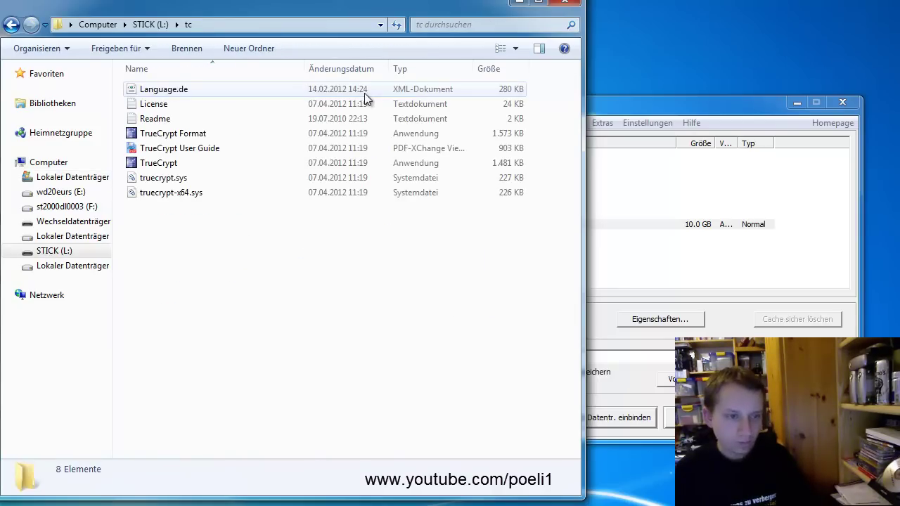
click(315, 89)
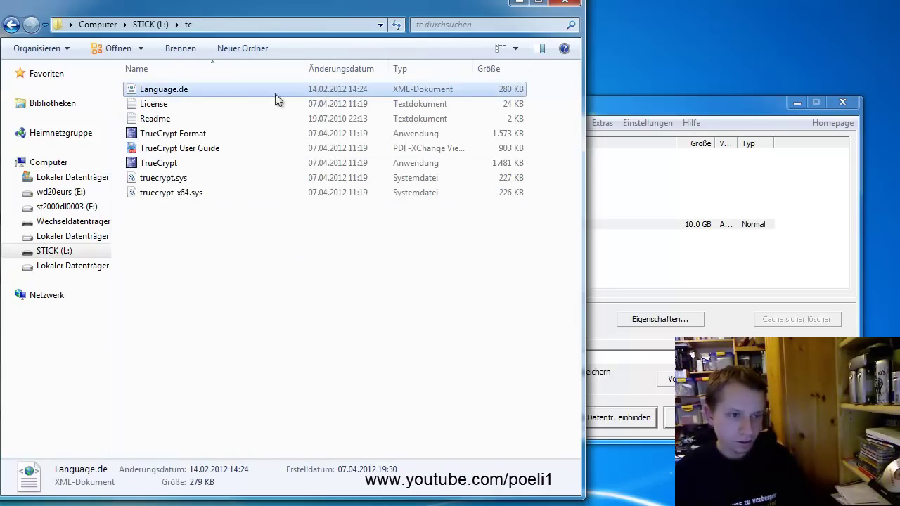
click(203, 136)
double_click(203, 136)
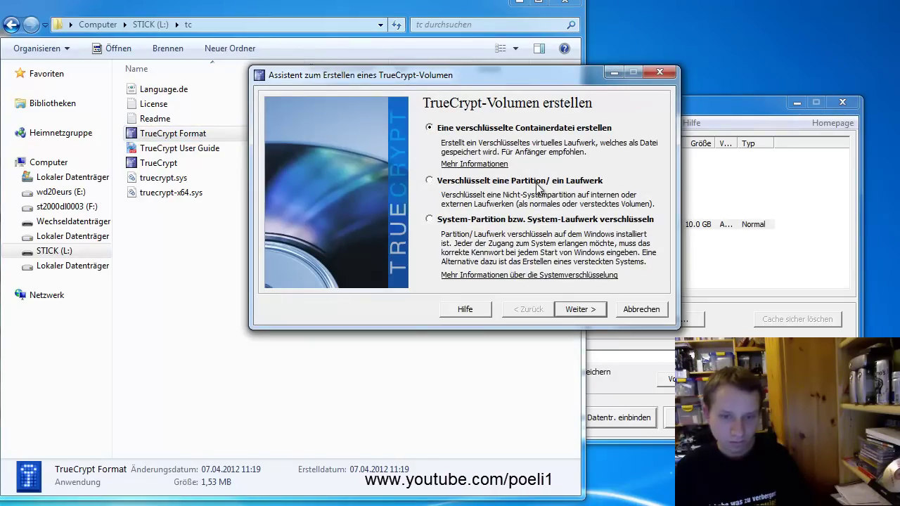
Review the three volume types and the Normal and Versteckt system encryption options, and cancel the volume creation wizard
click(537, 184)
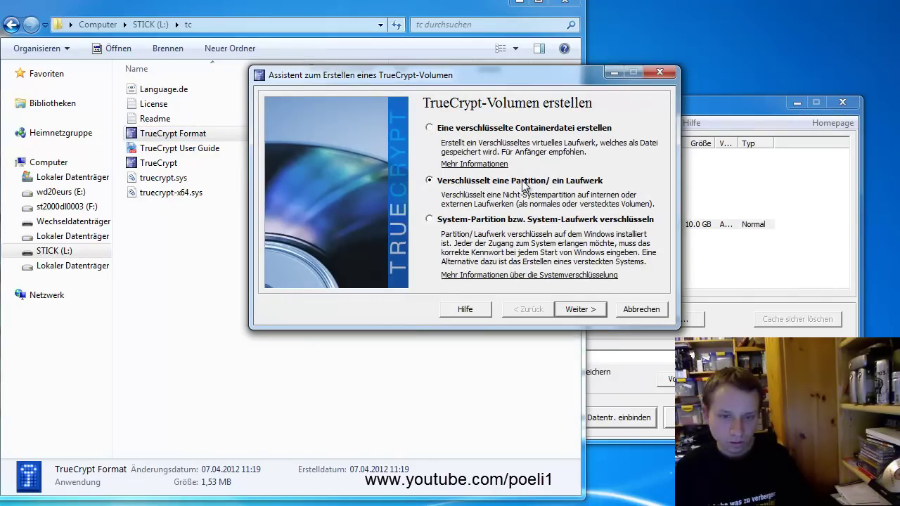
click(575, 128)
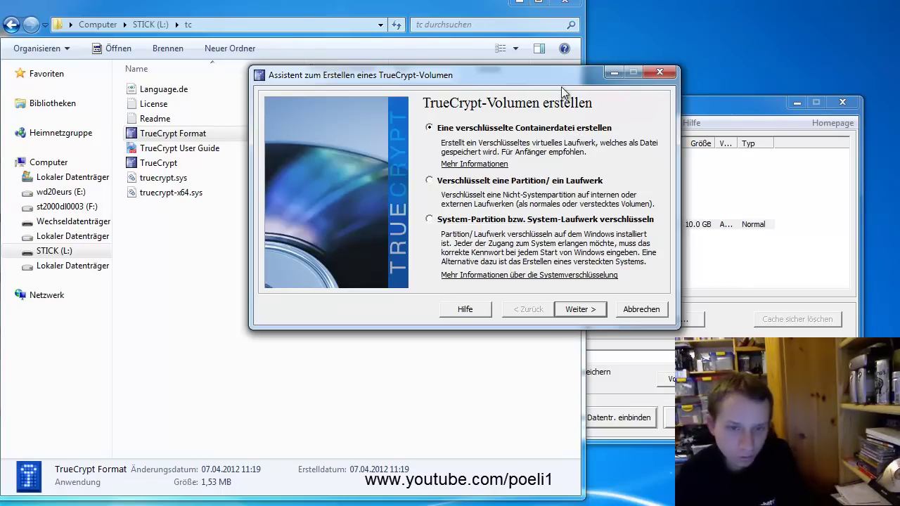
click(547, 184)
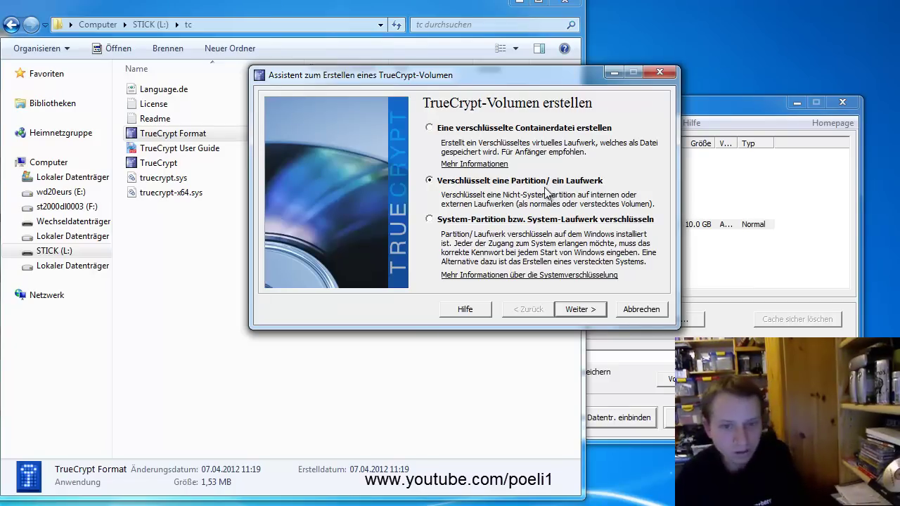
click(539, 220)
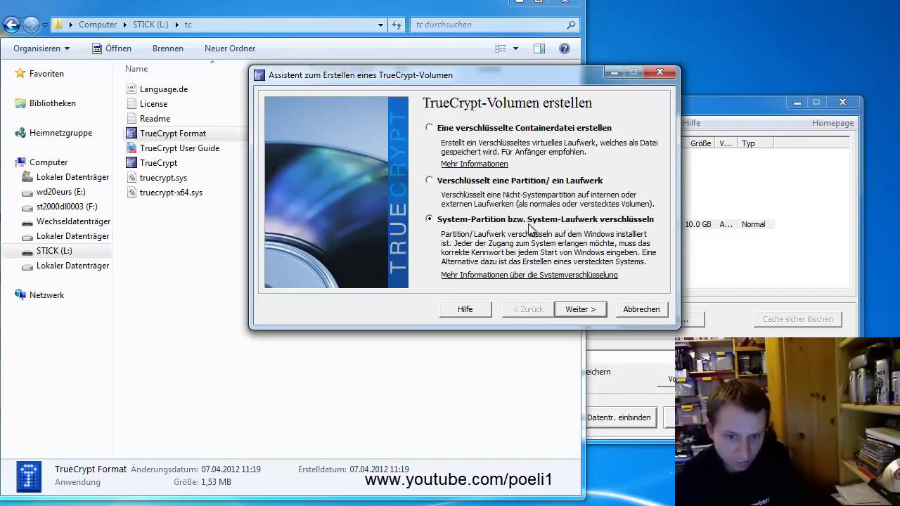
click(582, 308)
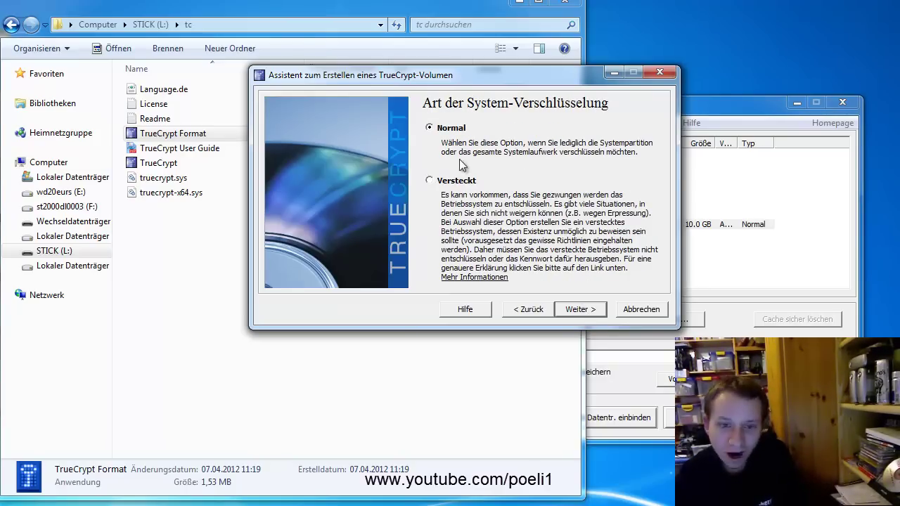
click(457, 183)
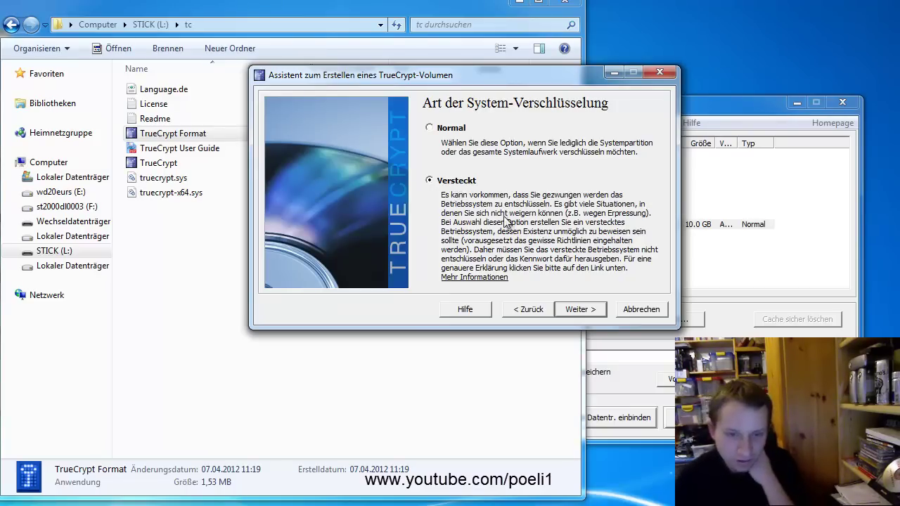
click(525, 311)
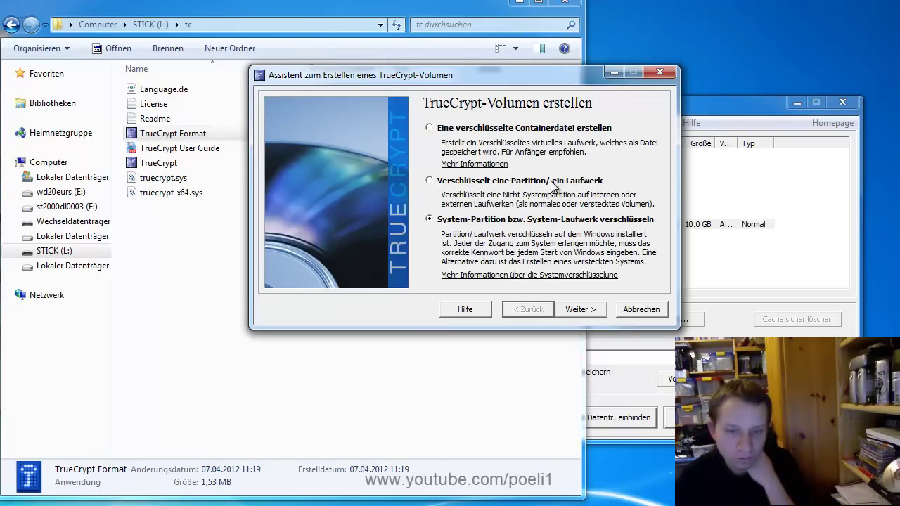
click(636, 315)
Select the TrueCrypt application file in the tc folder and examine the mounted L:\container.tc in the TrueCrypt window
click(187, 166)
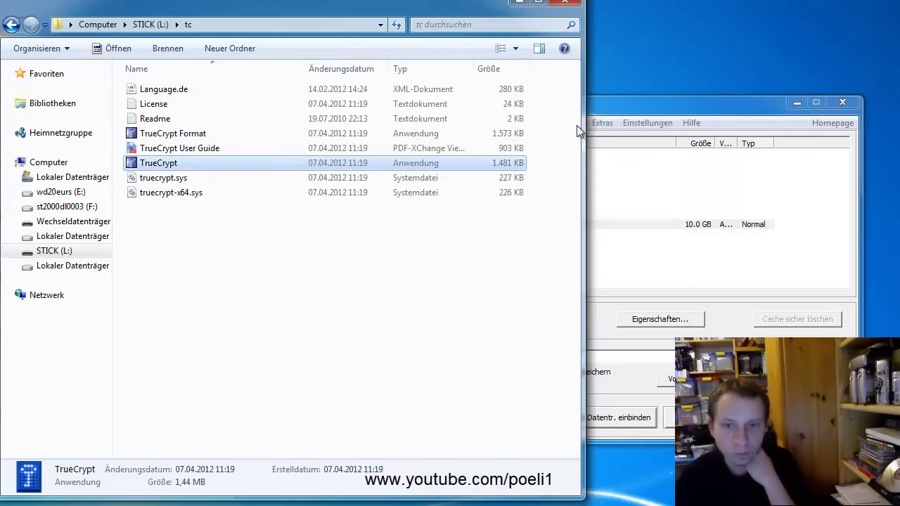
click(618, 112)
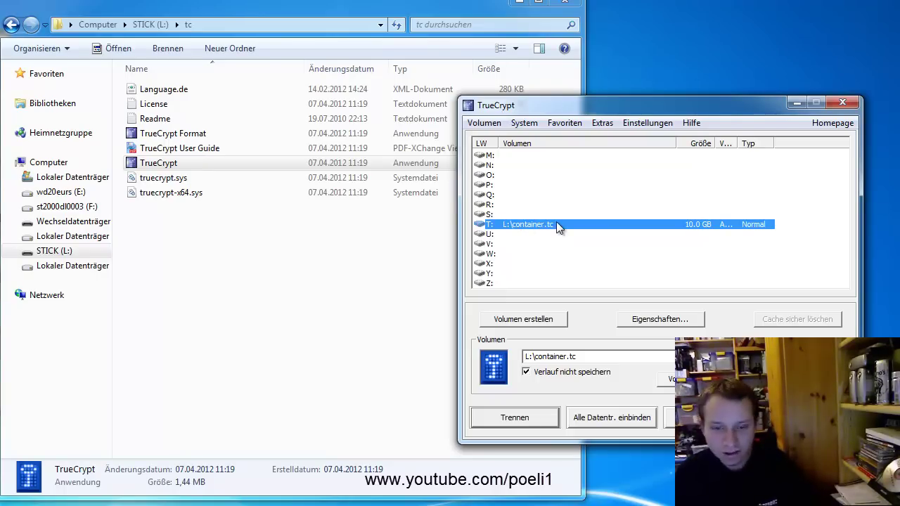
click(523, 356)
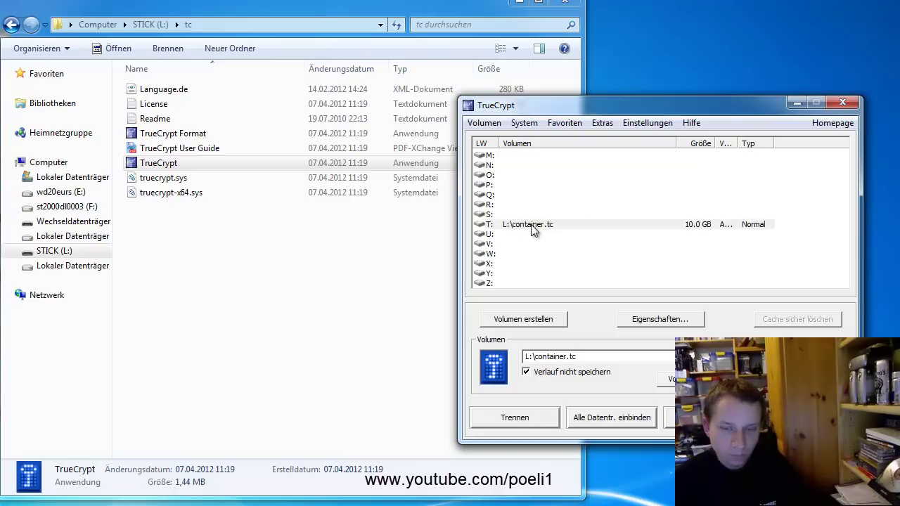
Return to the Computer overview, check the mounted drive T:'s capacity, and open the drive to view its contents
click(67, 164)
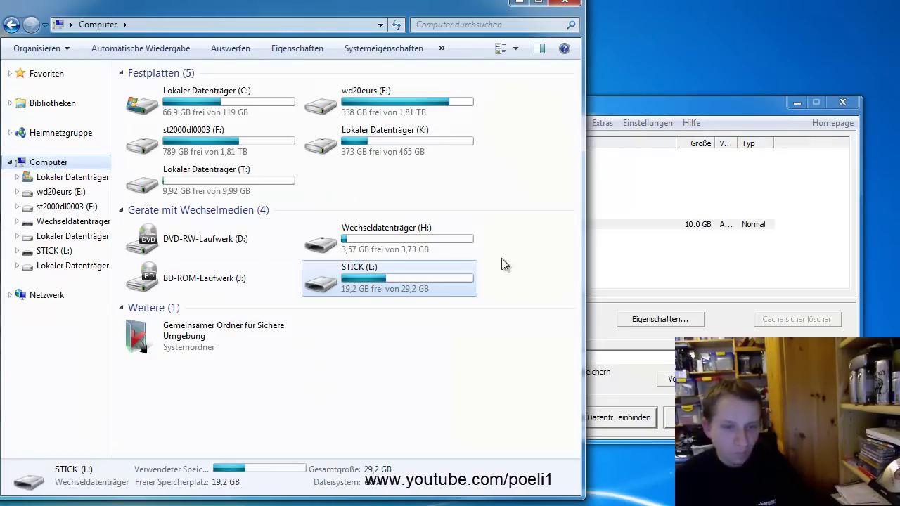
click(243, 184)
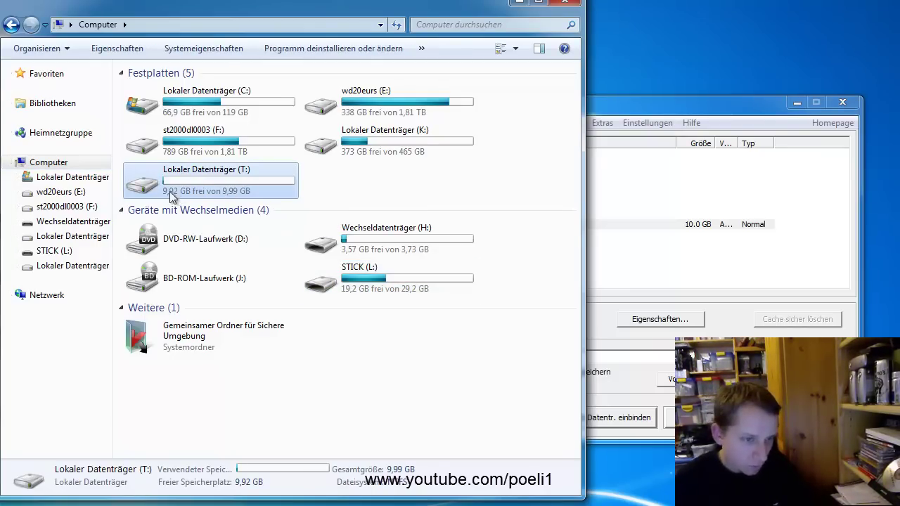
double_click(187, 181)
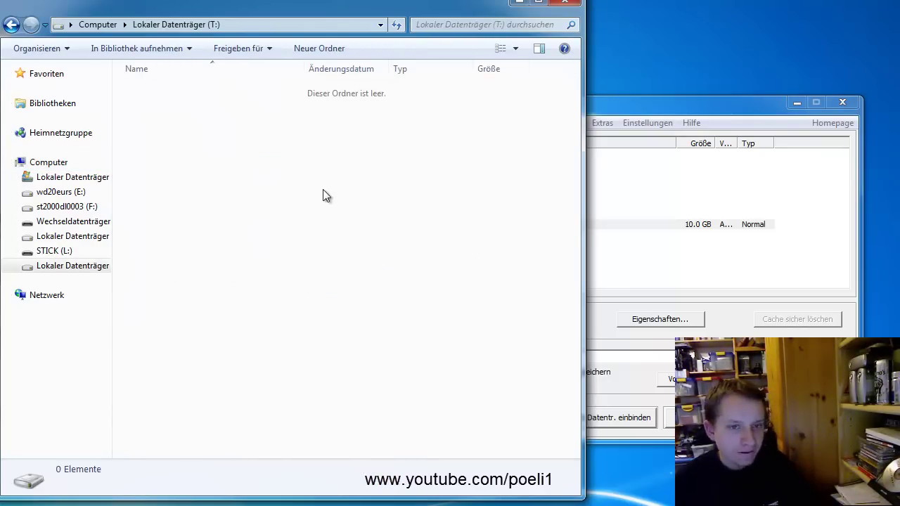
key(BackSpace)
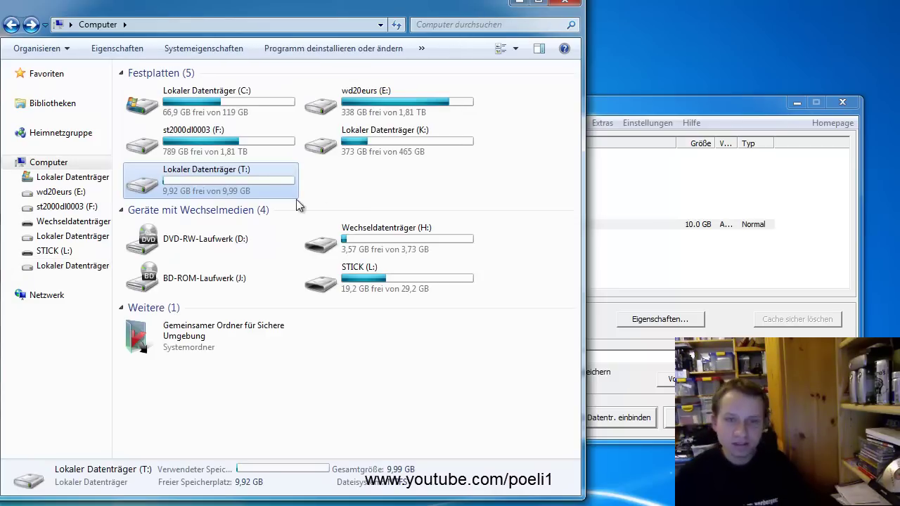
double_click(262, 182)
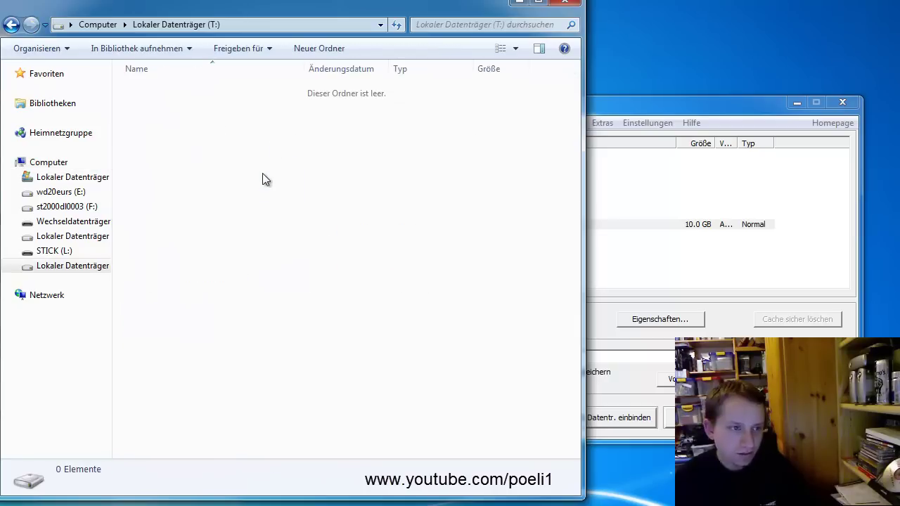
Return to the Computer overview, open STICK (L:), and select the container file to view its details
key(BackSpace)
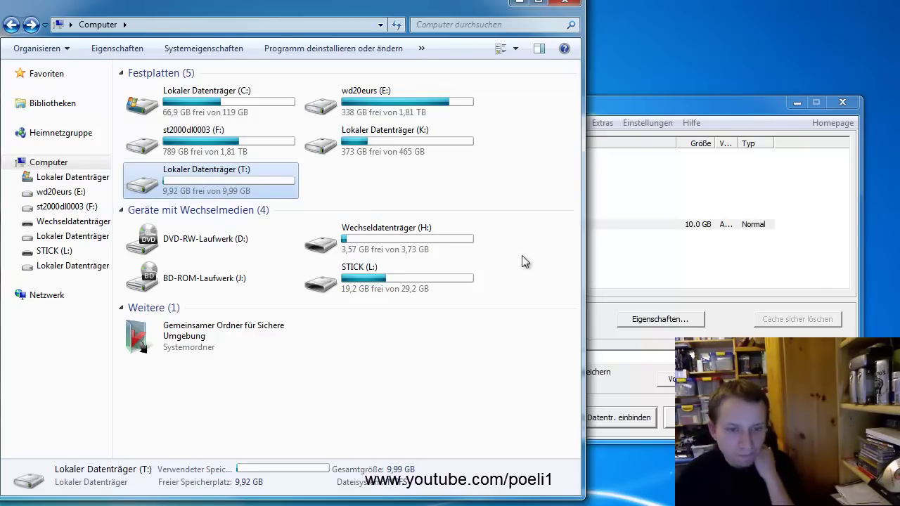
double_click(450, 284)
click(207, 117)
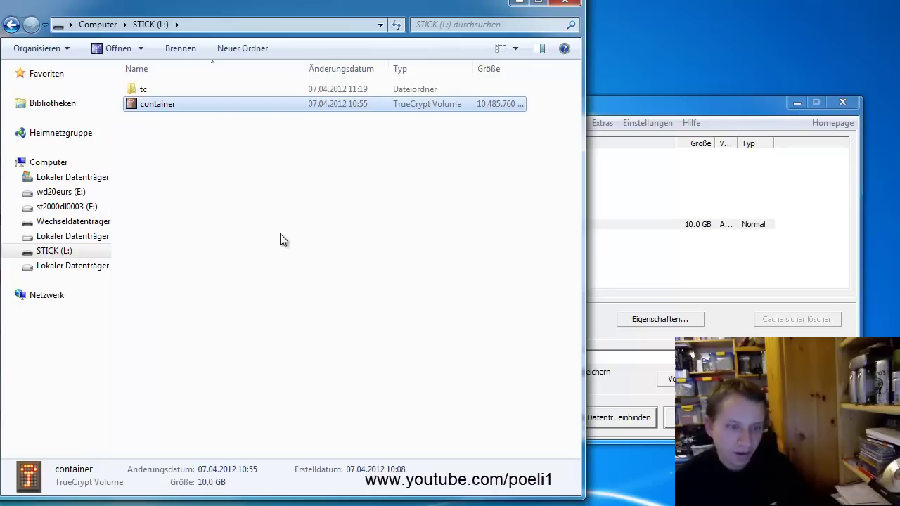
Compare drive T: with STICK (L:) in the Computer overview, and reopen the stick to examine the container file
key(BackSpace)
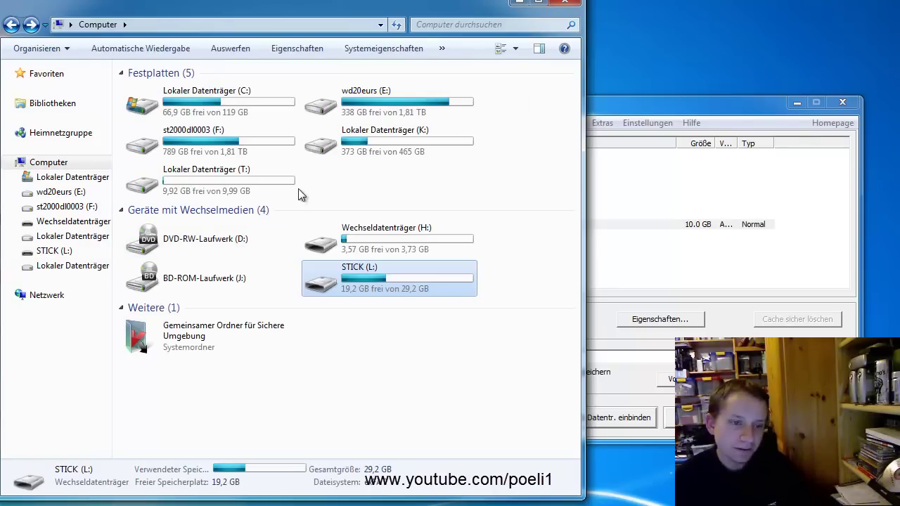
click(276, 186)
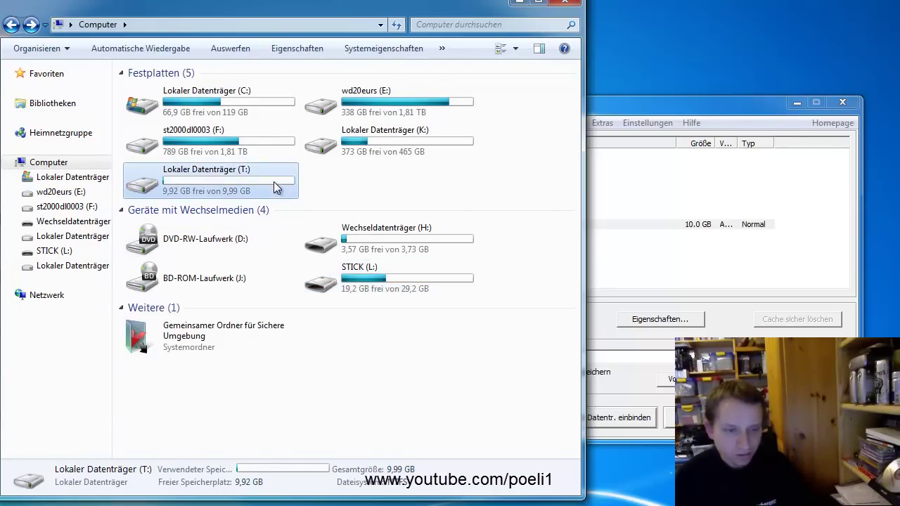
click(366, 282)
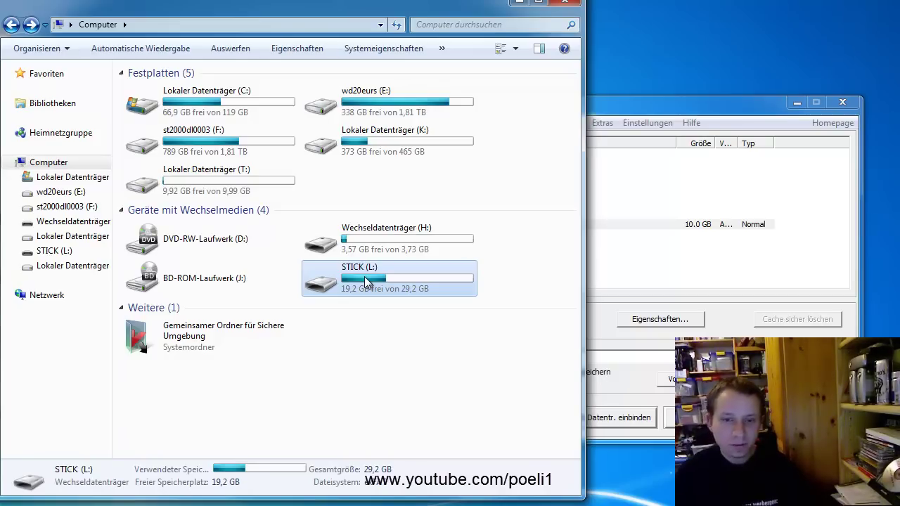
double_click(365, 283)
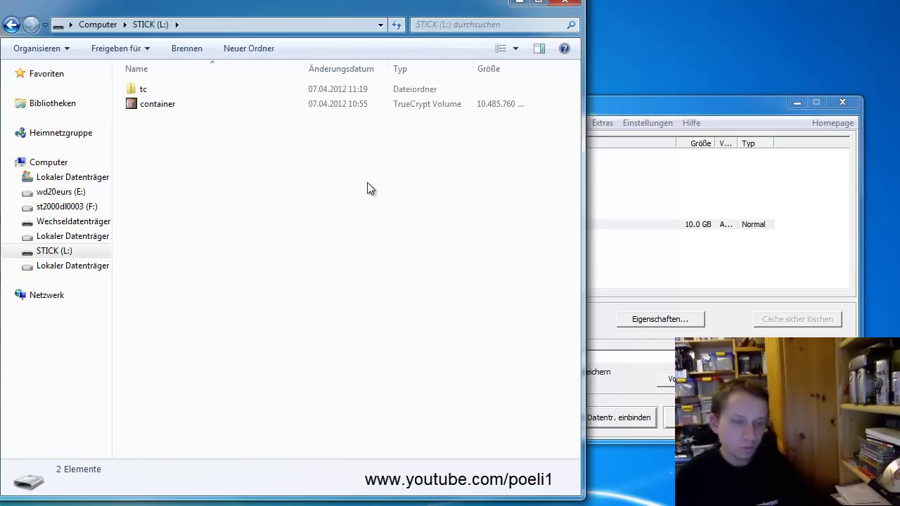
click(331, 103)
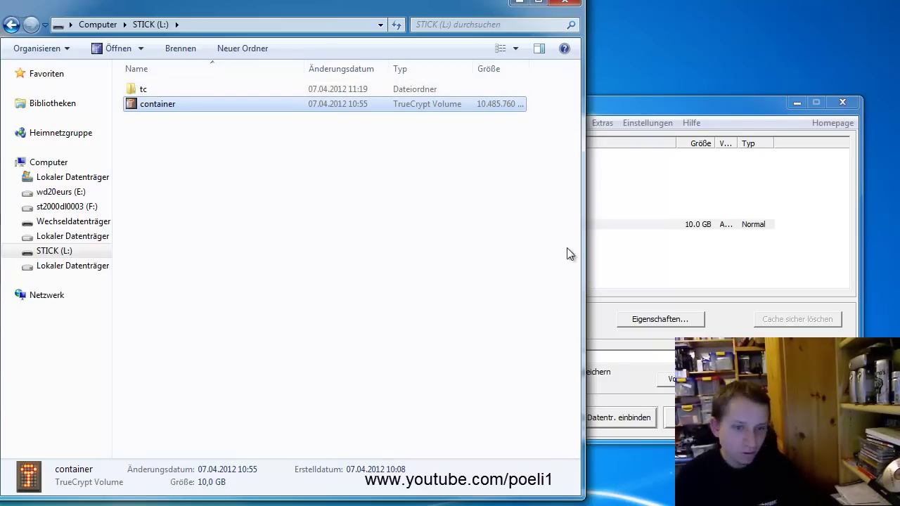
click(542, 248)
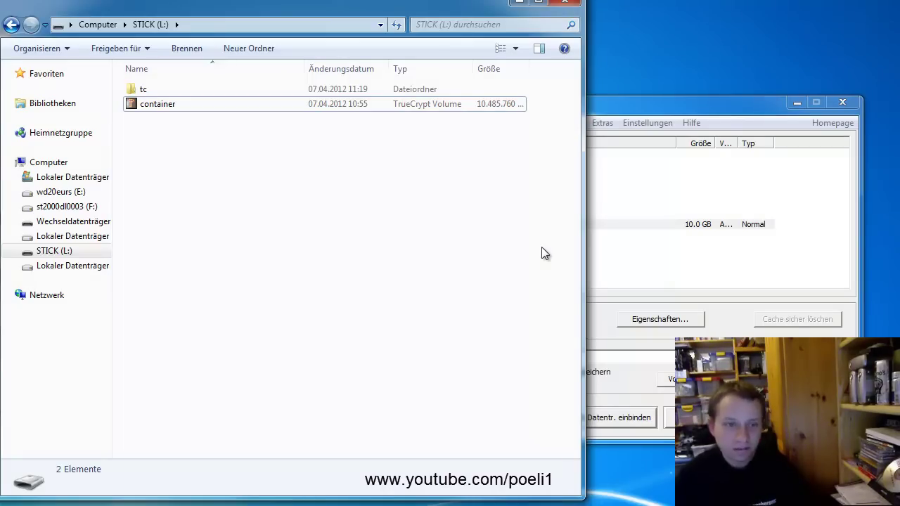
Check STICK (L:) in the Computer overview, reopen it, and bring the TrueCrypt window to the front
key(BackSpace)
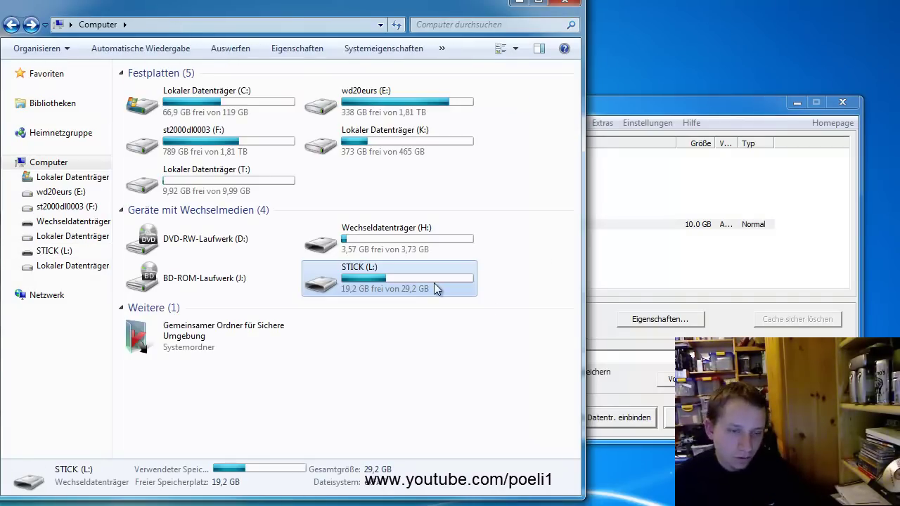
double_click(434, 283)
click(622, 107)
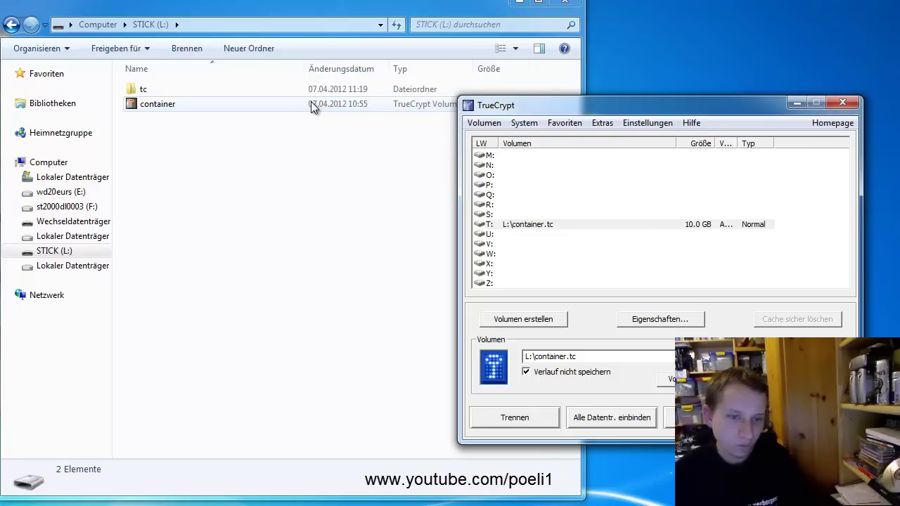
Review TrueCrypt's volume, system and favourites commands, and view the Leistungseinstellungen for hardware acceleration and parallelisation without changing them
click(484, 126)
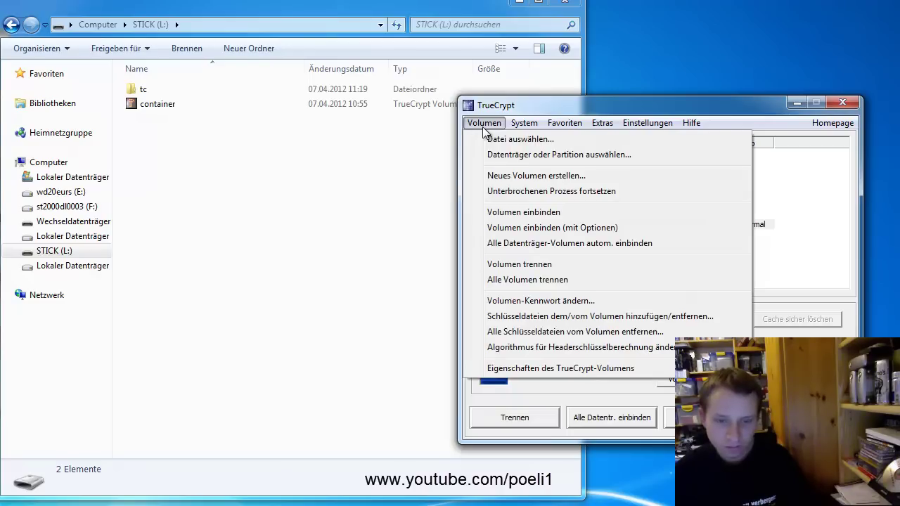
mouse_move(511, 133)
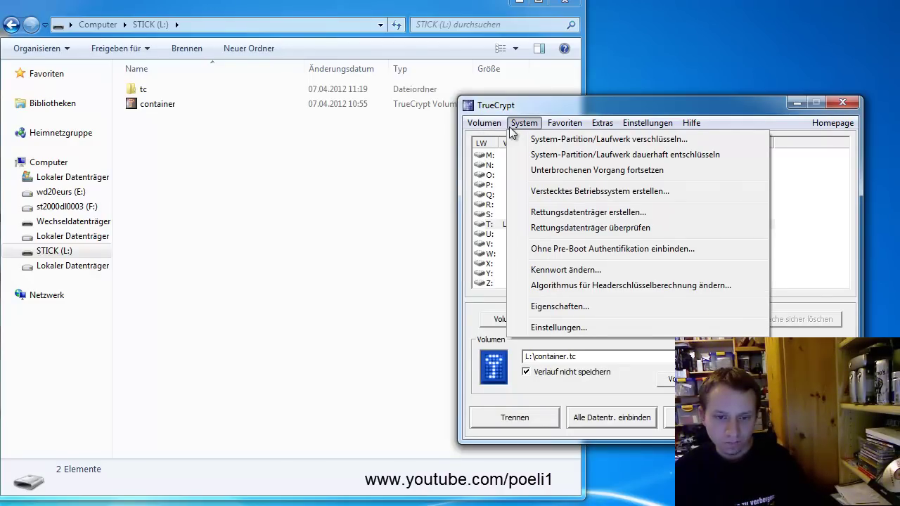
mouse_move(562, 129)
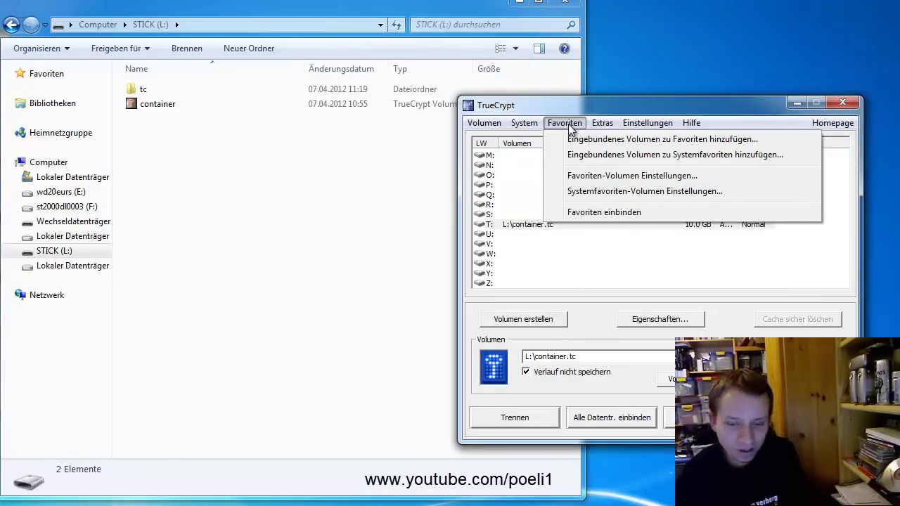
mouse_move(609, 124)
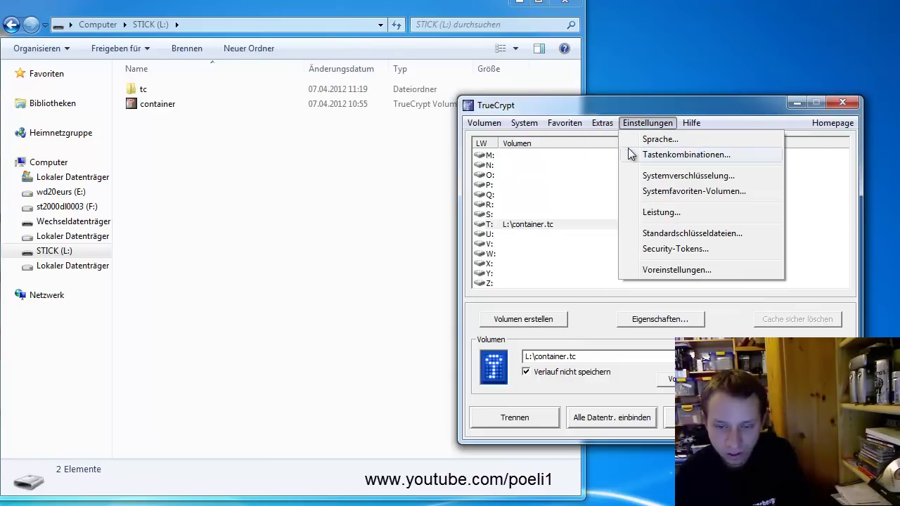
click(645, 218)
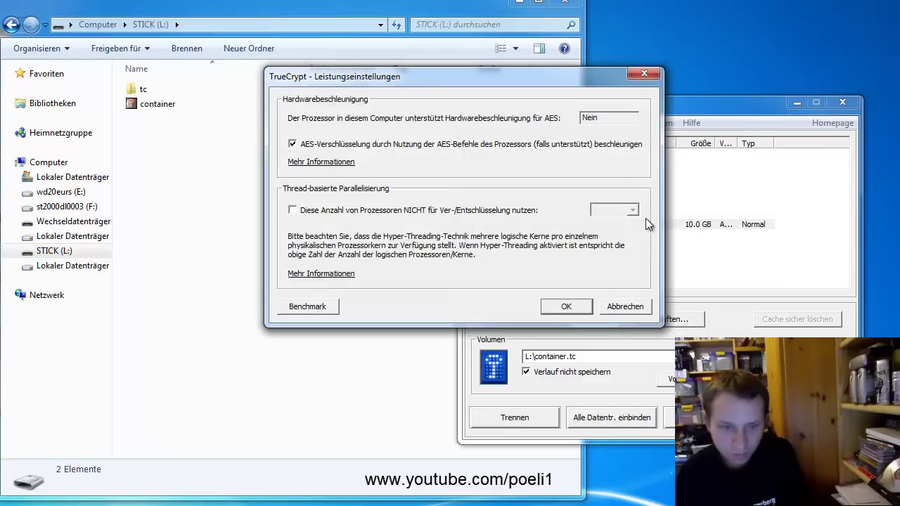
click(609, 308)
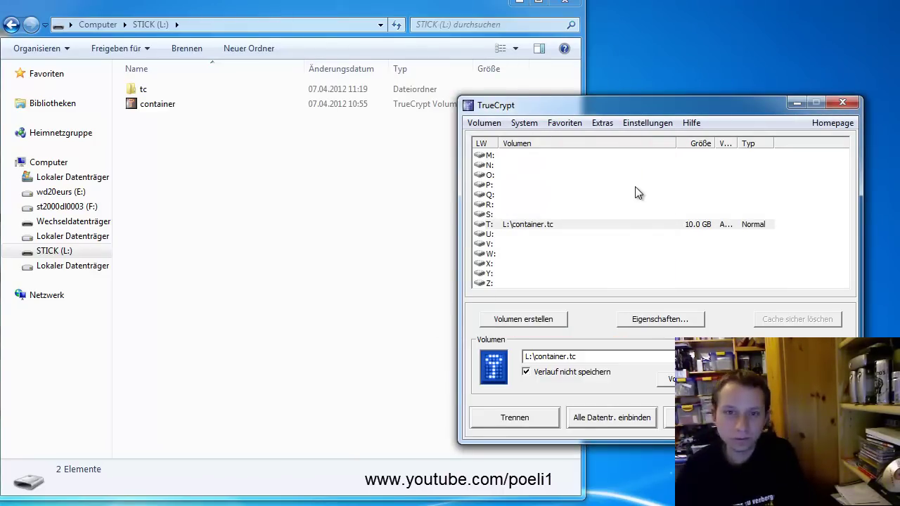
Open the encryption algorithm benchmark, examine its Speichergröße and Sortiermethode options, and close it without running a test
click(603, 123)
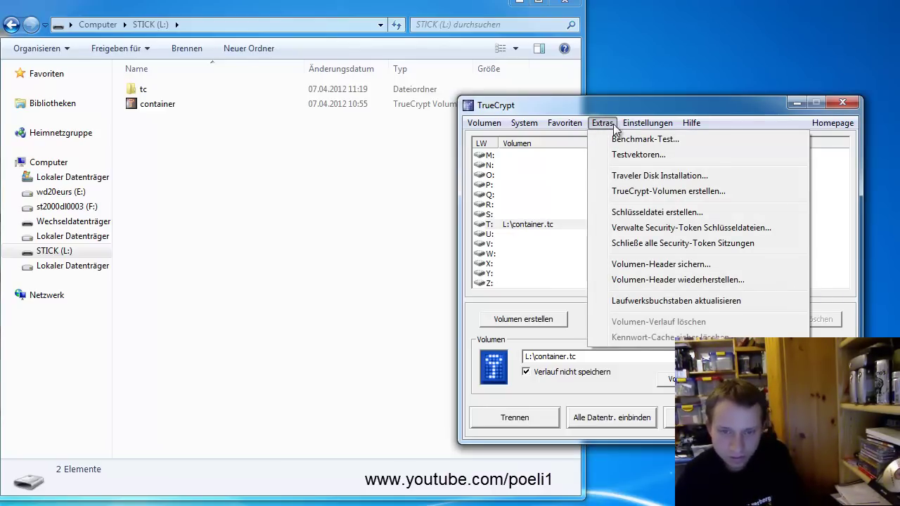
click(613, 139)
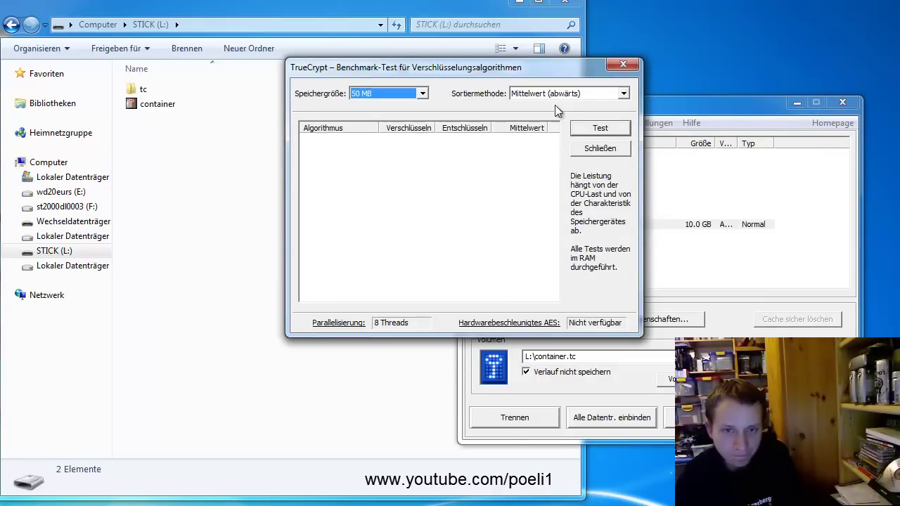
click(562, 94)
click(542, 116)
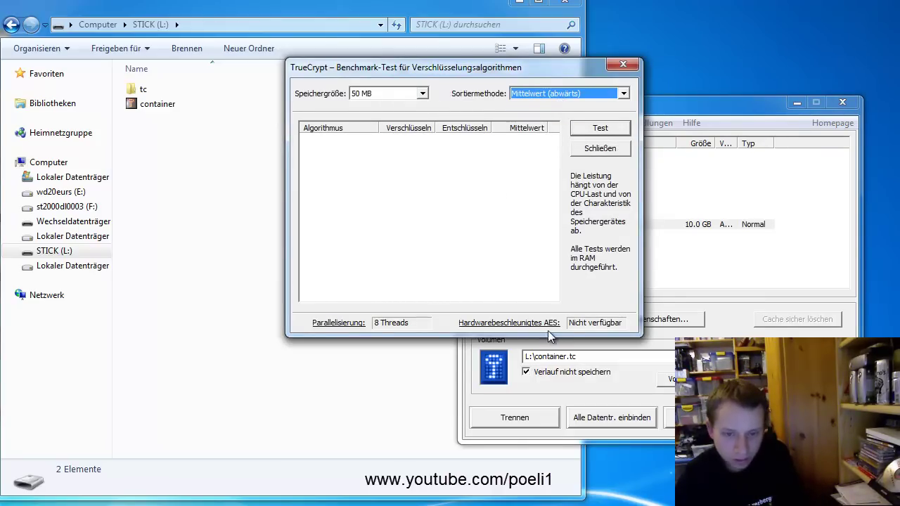
click(412, 94)
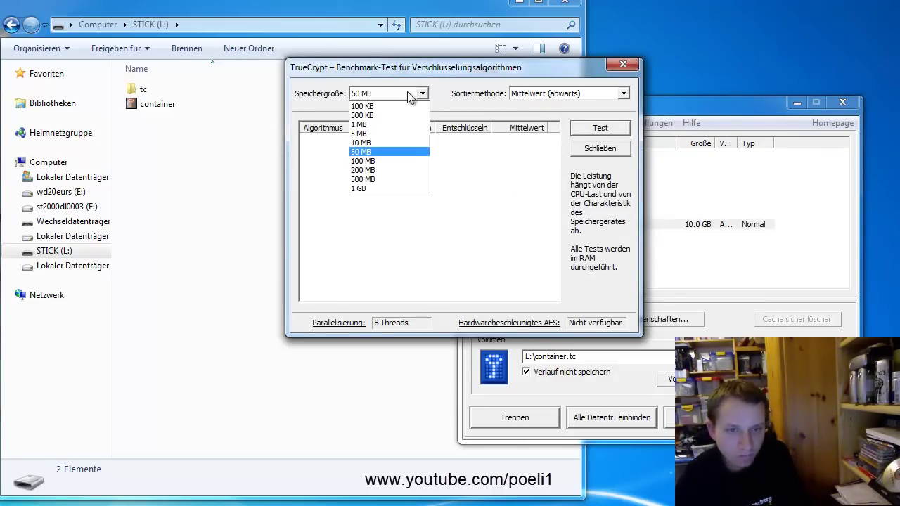
click(410, 96)
click(552, 97)
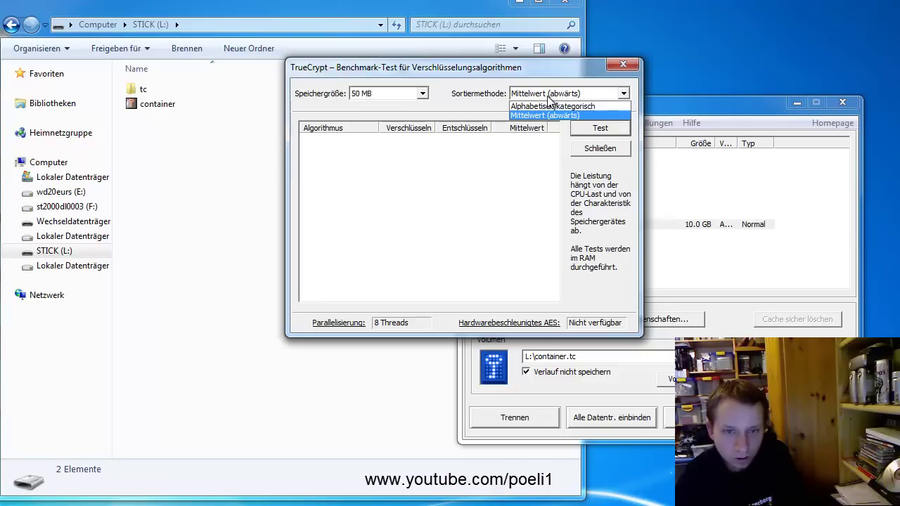
click(610, 96)
click(418, 97)
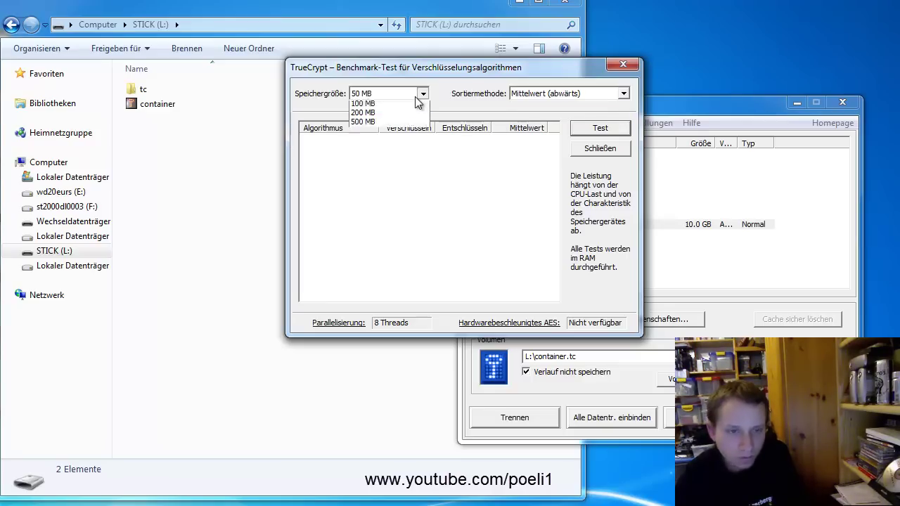
click(418, 97)
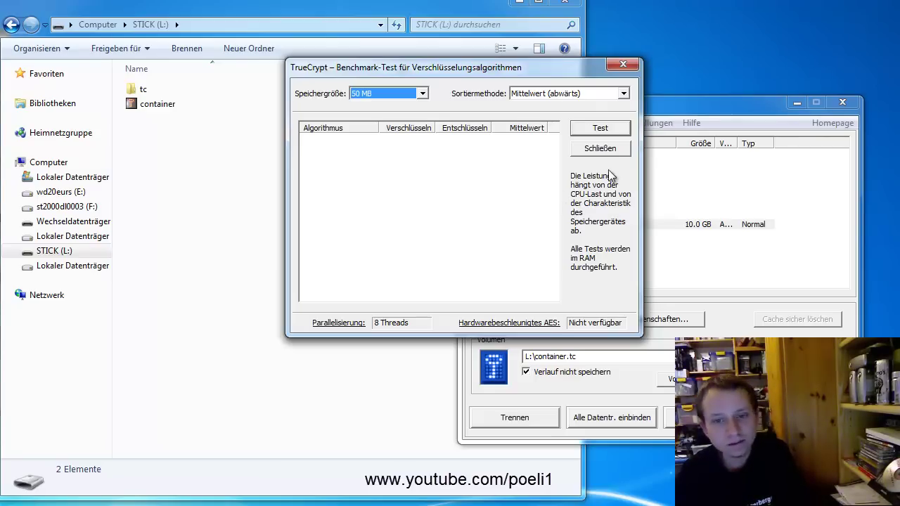
click(598, 147)
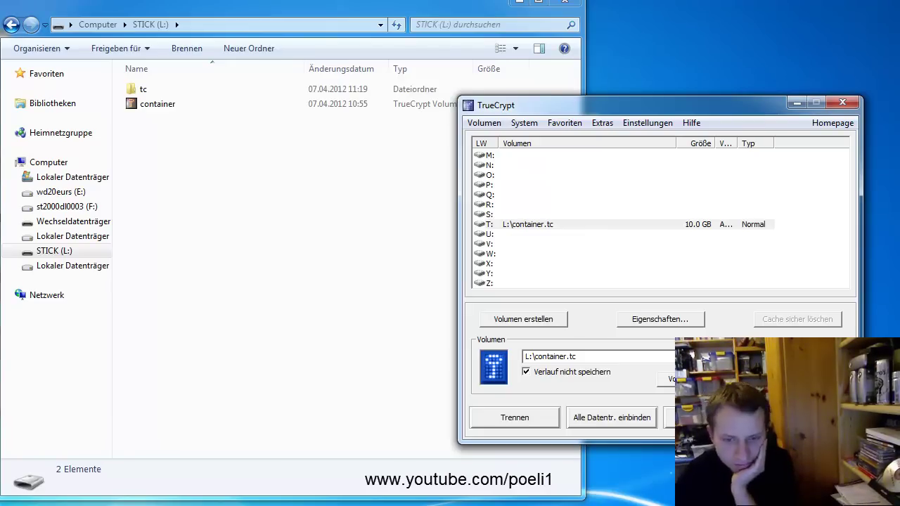
Review TrueCrypt's Voreinstellungen and the list of further settings, and close the preferences with every option left as it is
click(656, 125)
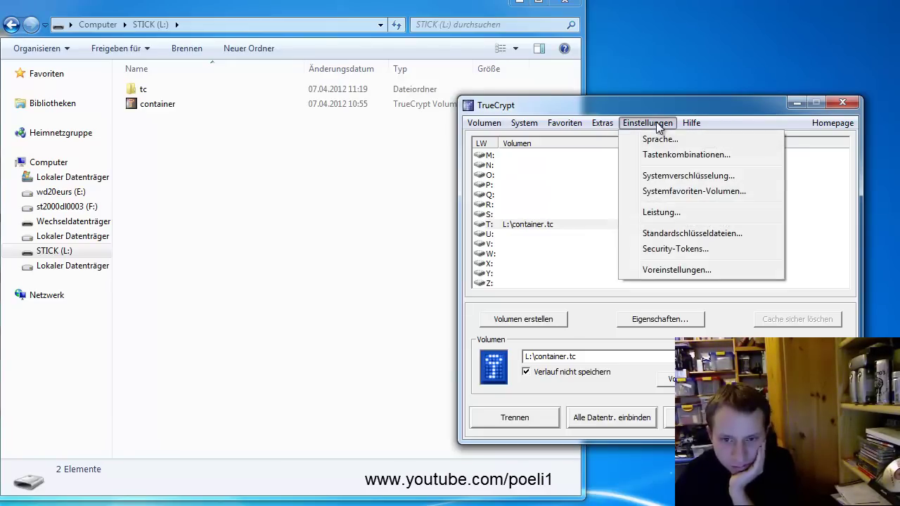
click(657, 274)
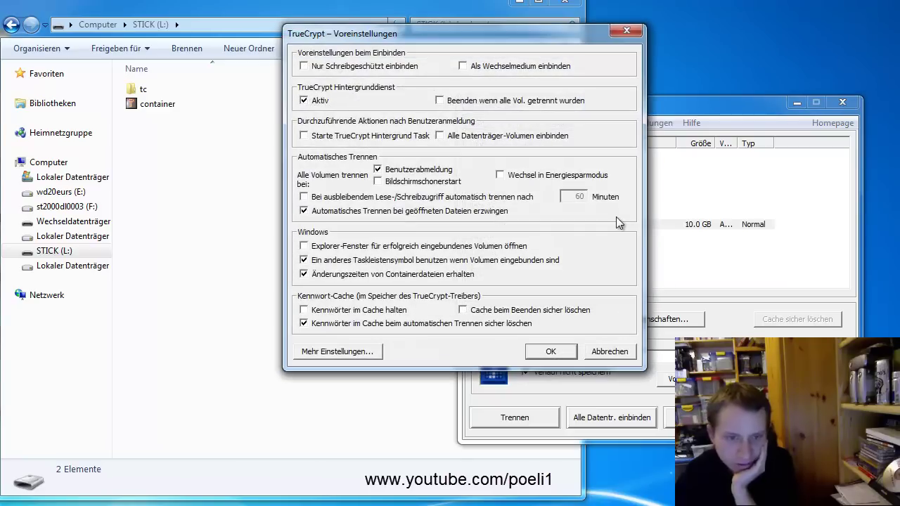
click(330, 351)
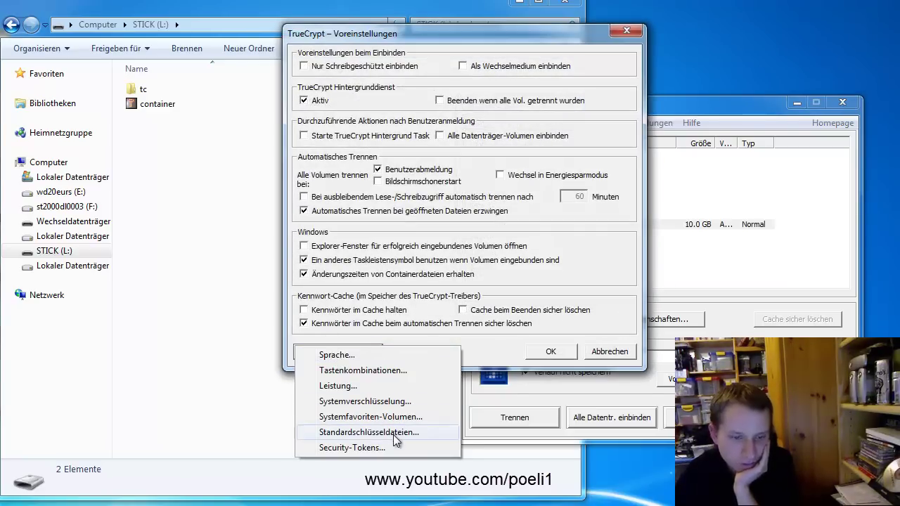
click(510, 364)
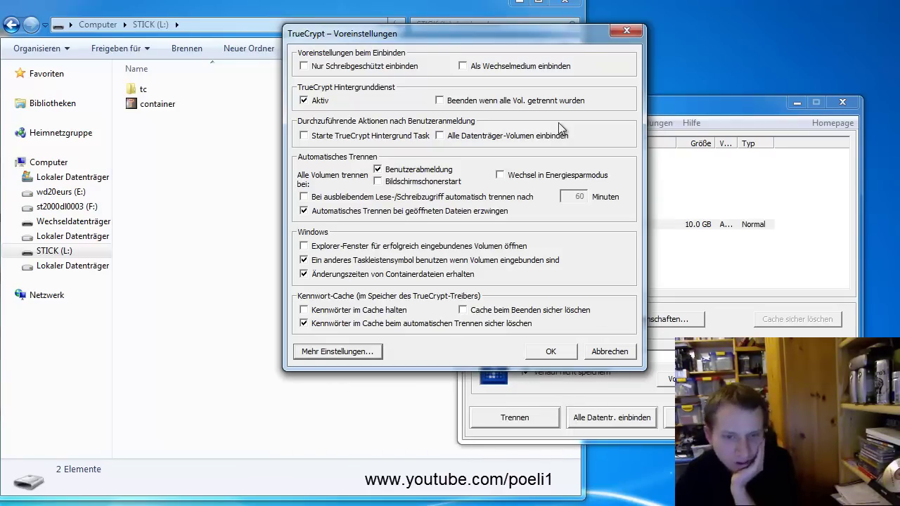
drag(505, 36, 452, 118)
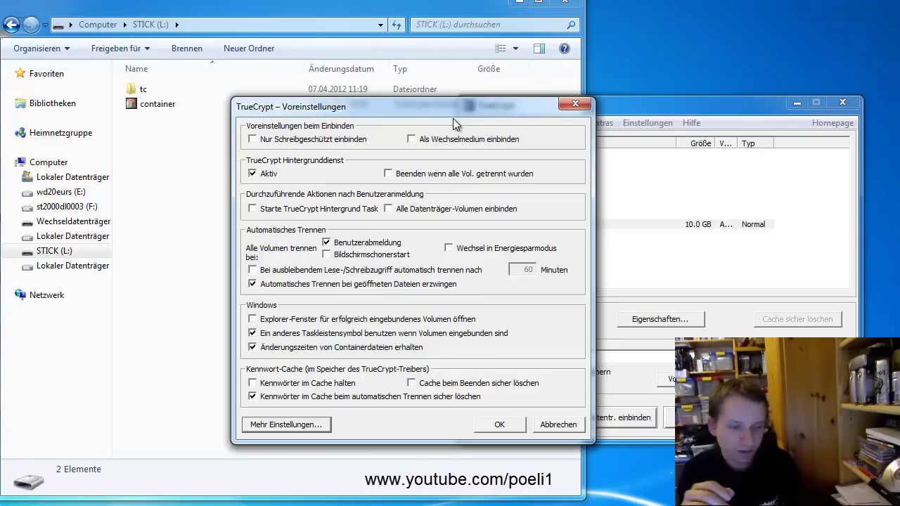
key(Return)
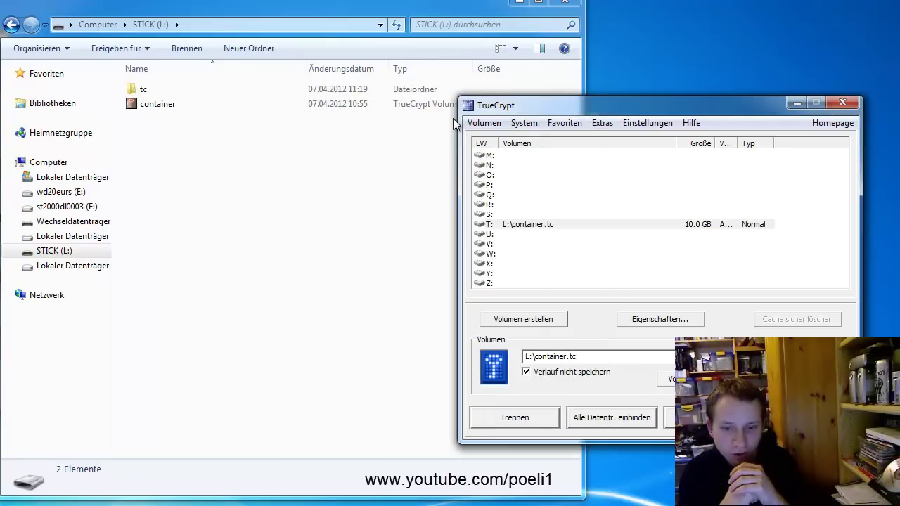